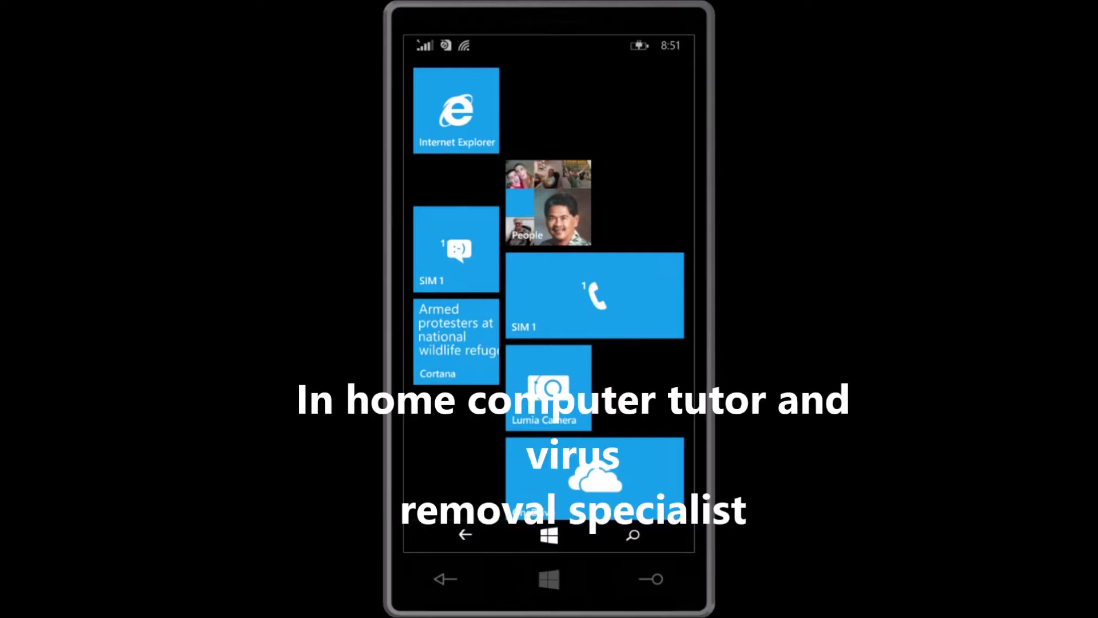
Step: Turn airplane mode on from the app list's Settings, then return to the Start screen
left_click_drag(681, 177, 515, 178)
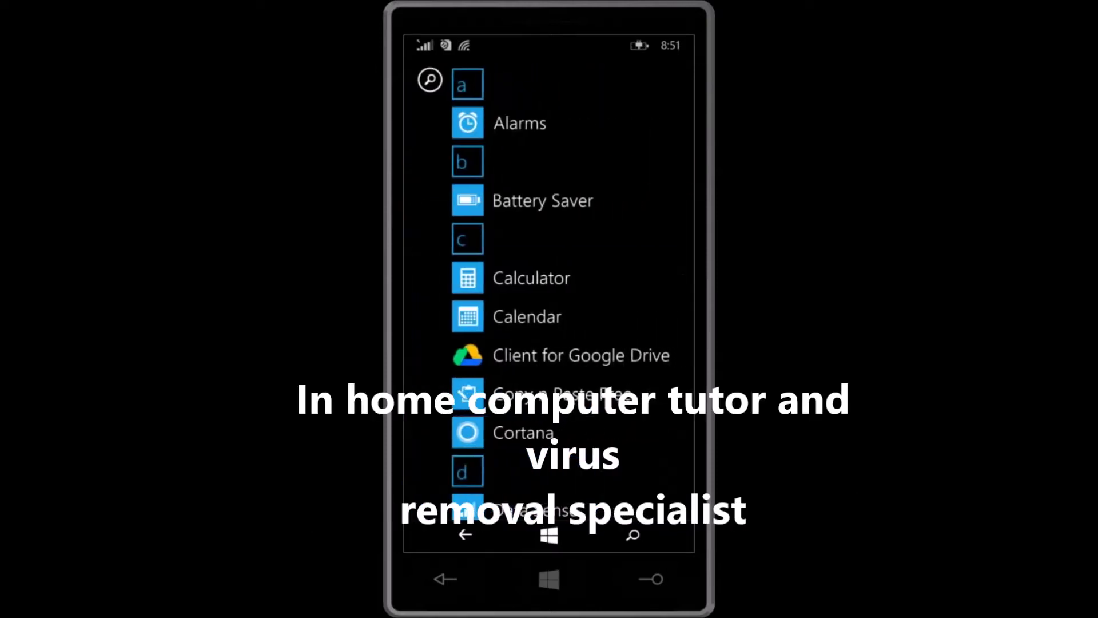
left_click_drag(490, 473, 492, 240)
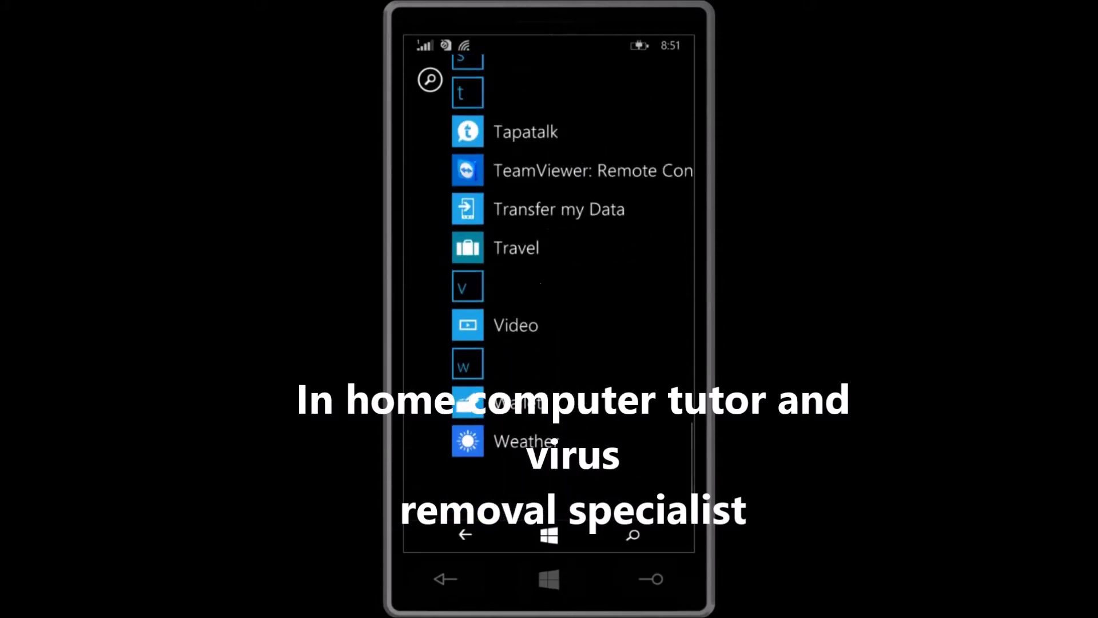
left_click(528, 136)
left_click_drag(529, 136, 528, 298)
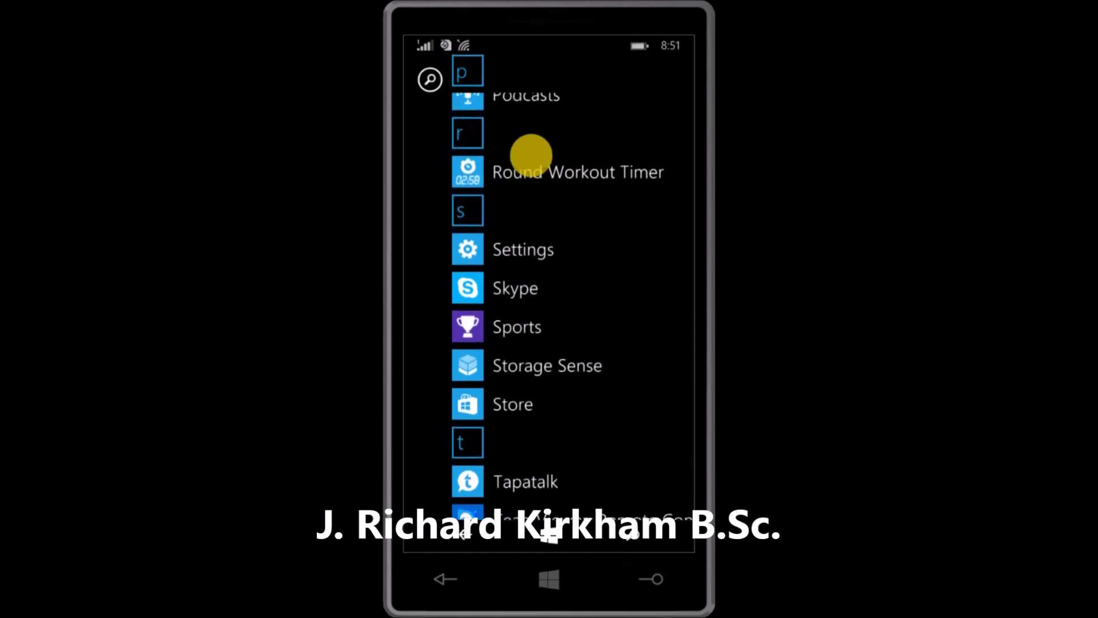
left_click_drag(532, 155, 532, 309)
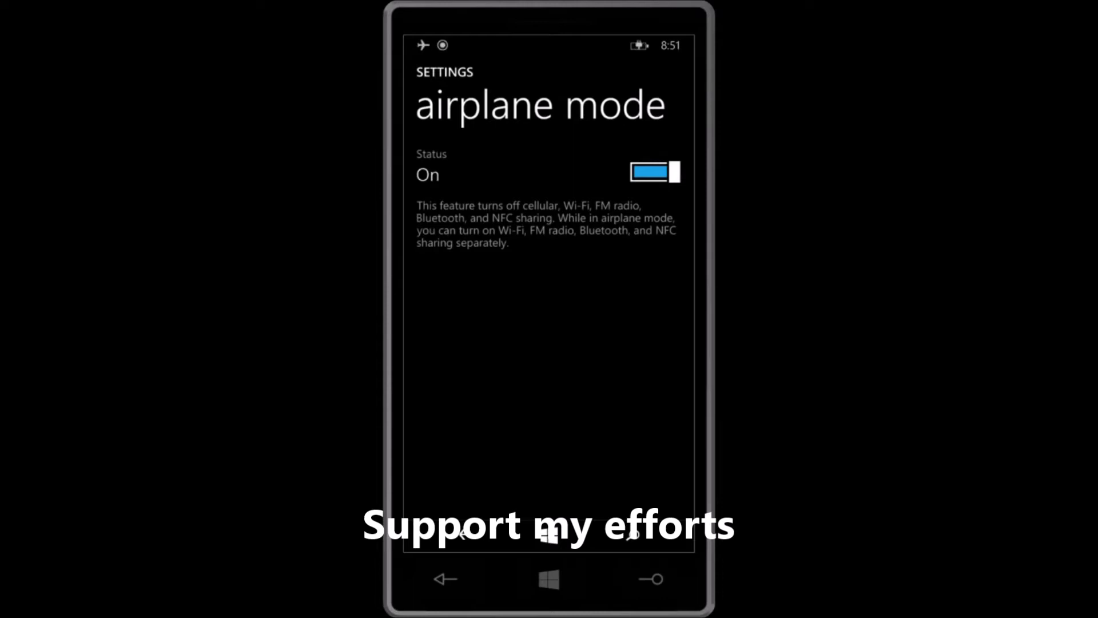
key("super")
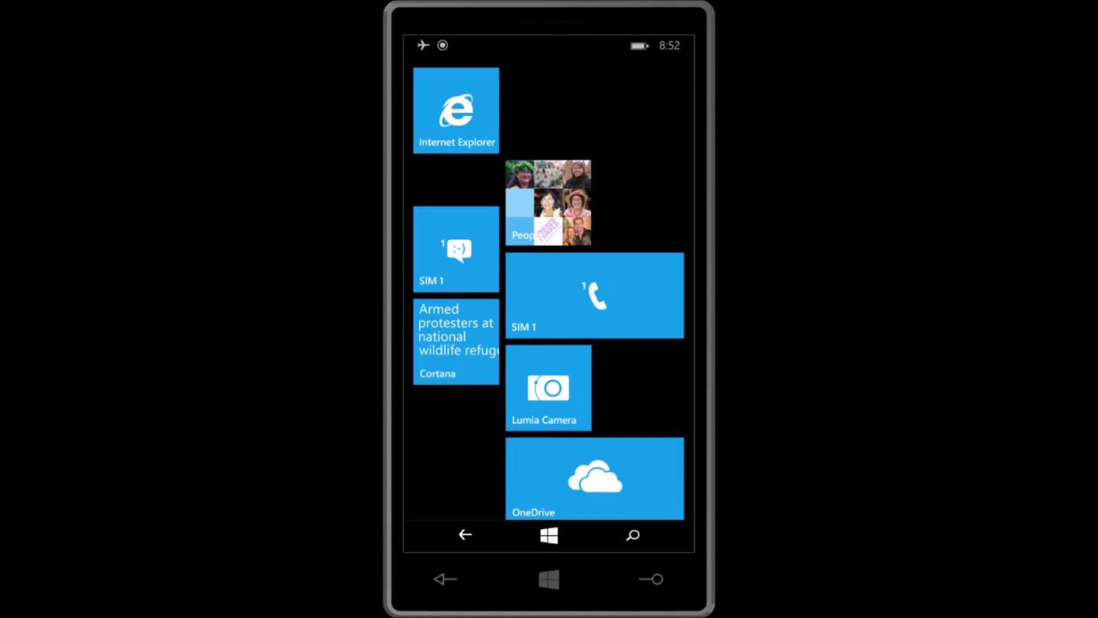
Step: Launch Internet Explorer from its Start tile and bring up the page options menu
left_click(456, 110)
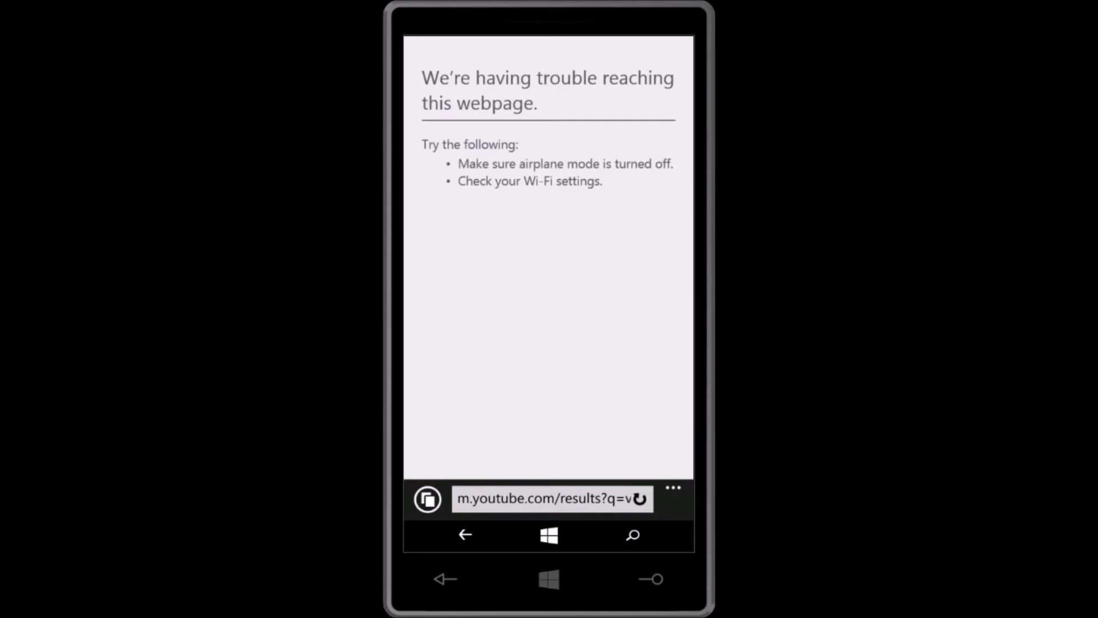
left_click(669, 498)
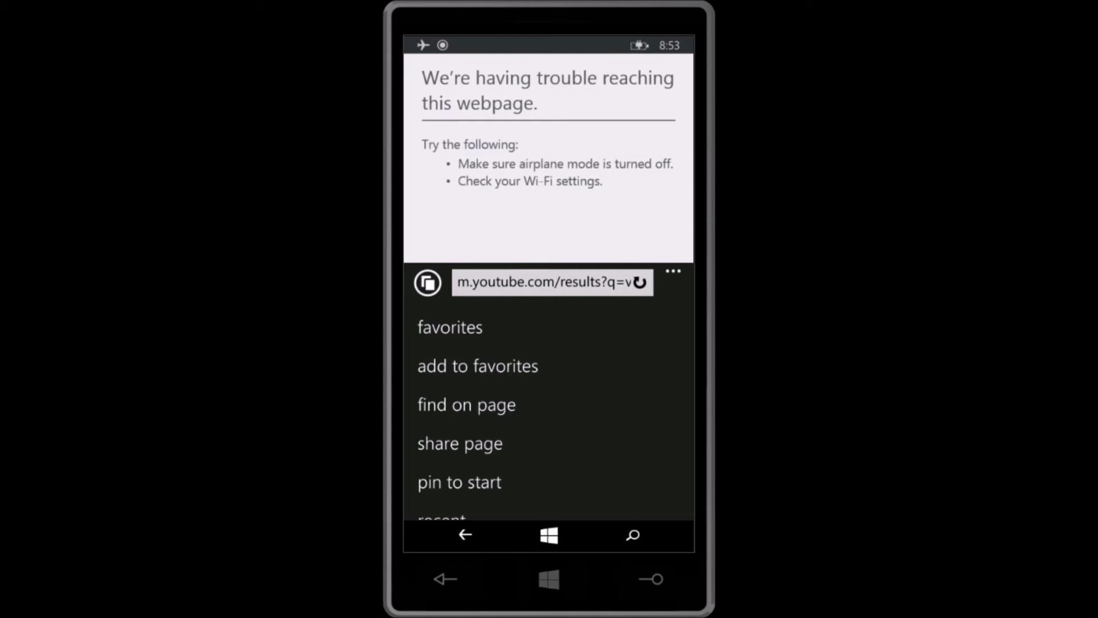
Step: Scroll the page options menu down and choose settings
scroll(549, 412, "down", 2)
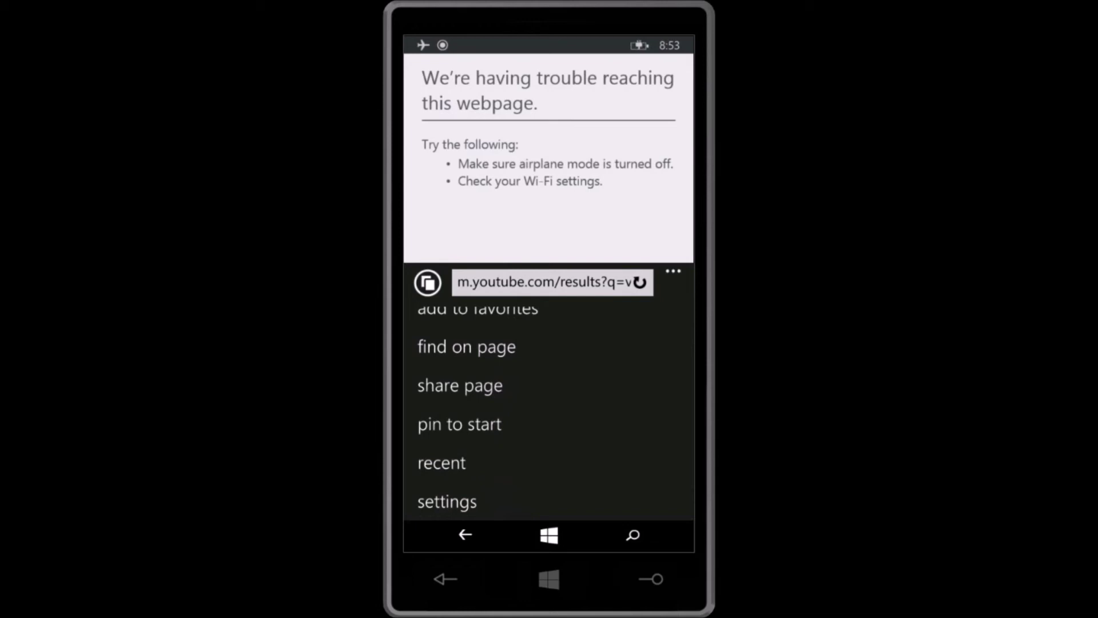
left_click(443, 505)
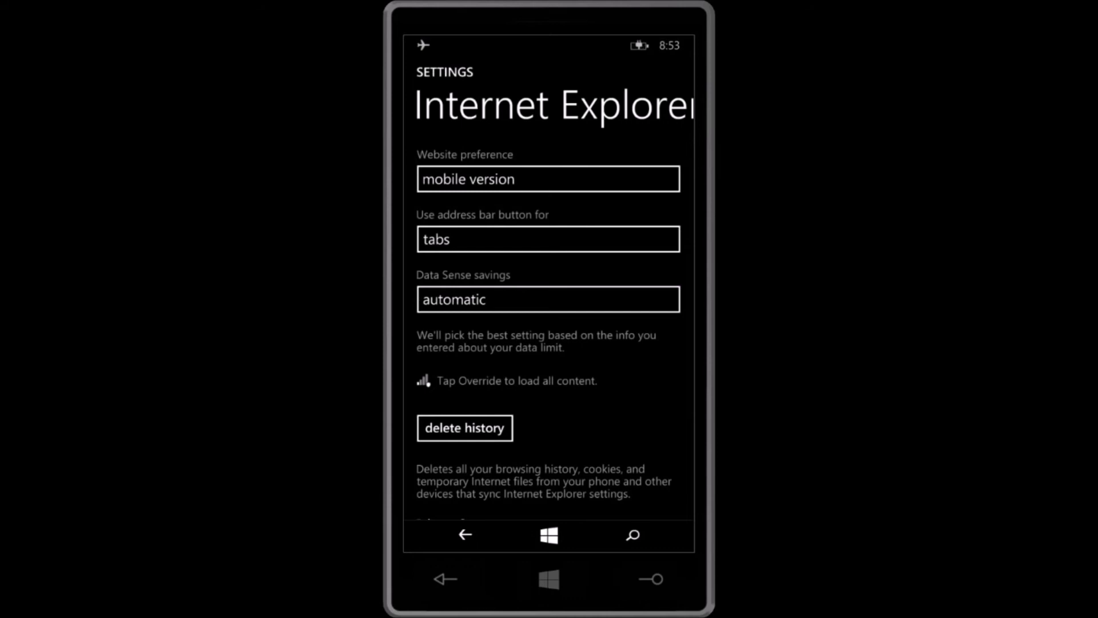
Step: Switch Website preference to desktop version, back to mobile version, then return to Start
left_click(453, 178)
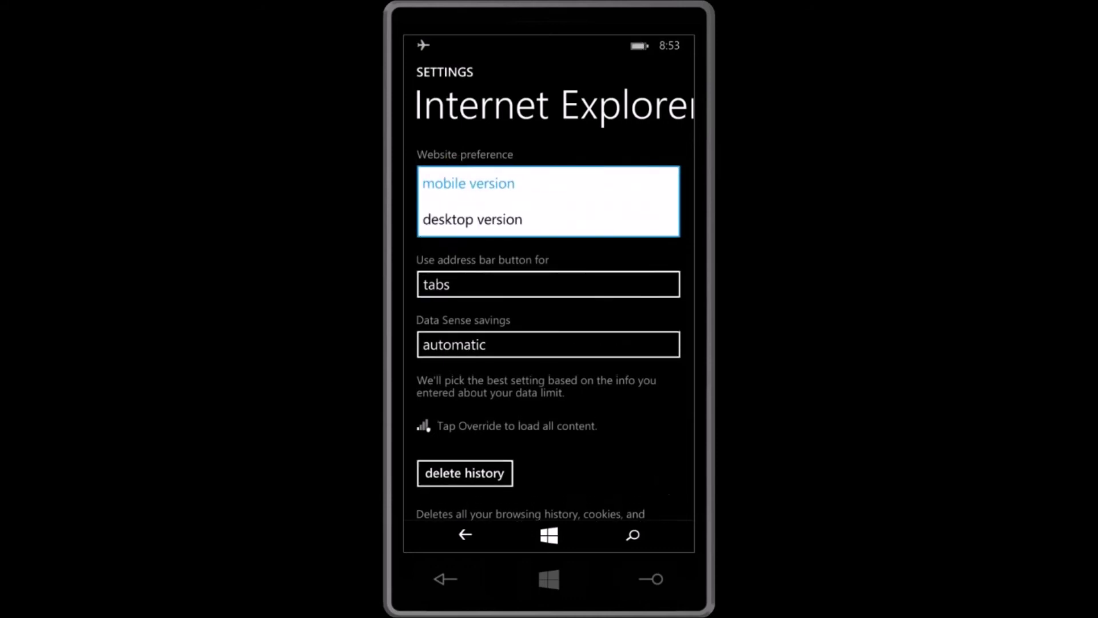
left_click(451, 220)
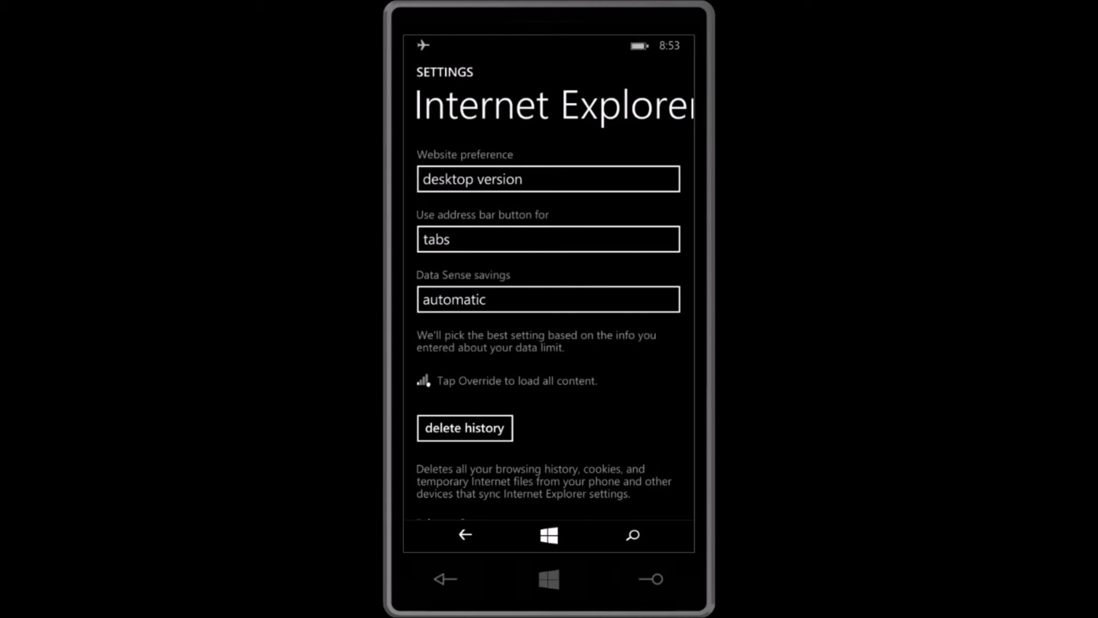
left_click(451, 178)
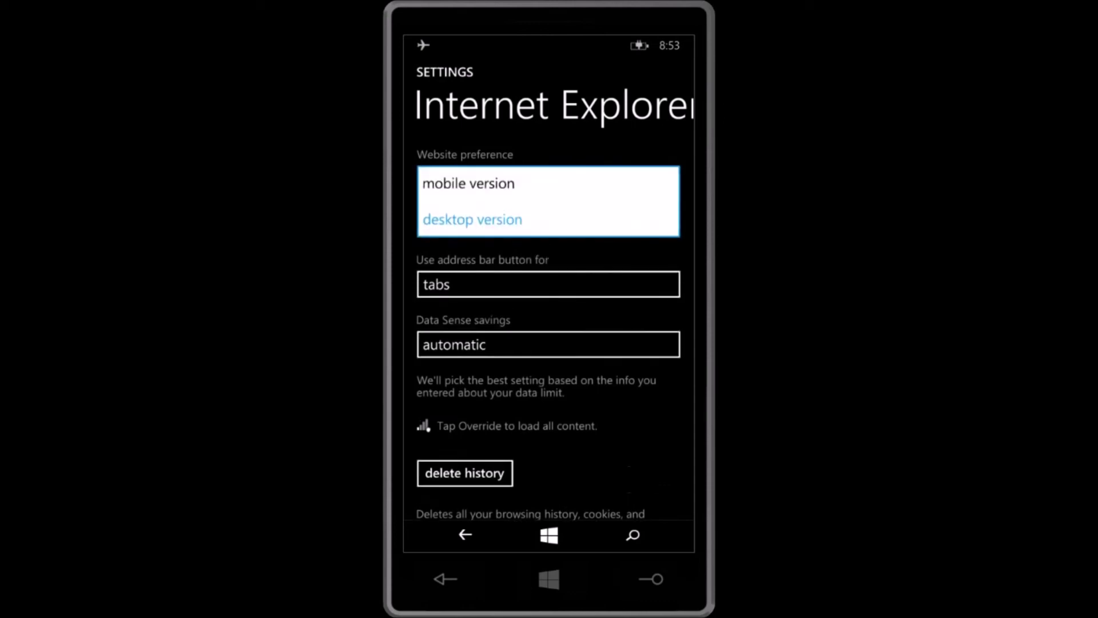
left_click(454, 186)
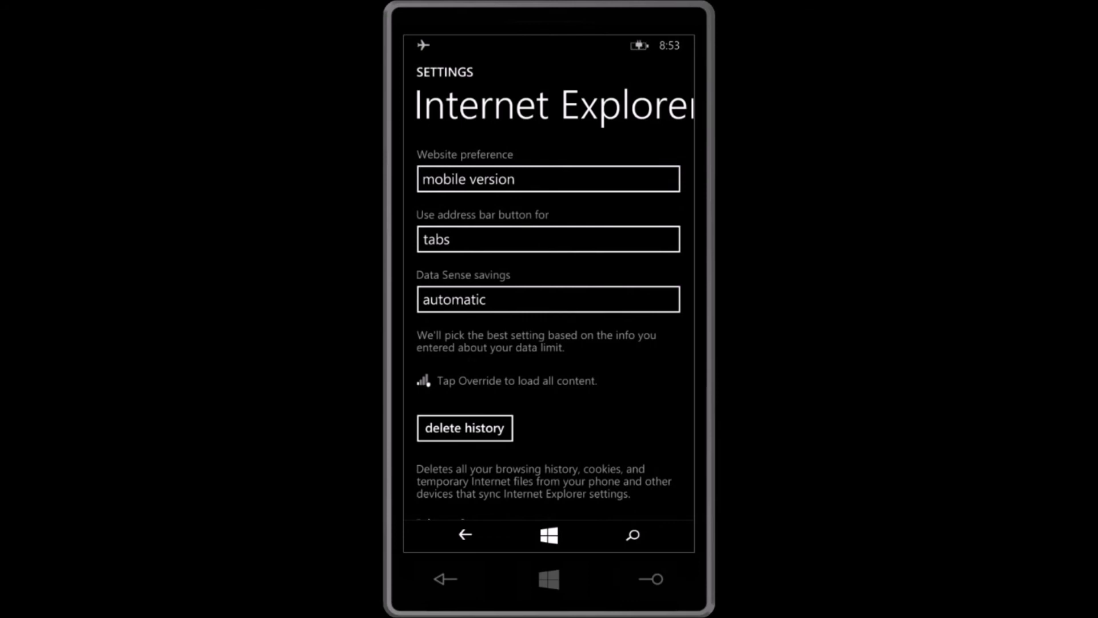
left_click(549, 535)
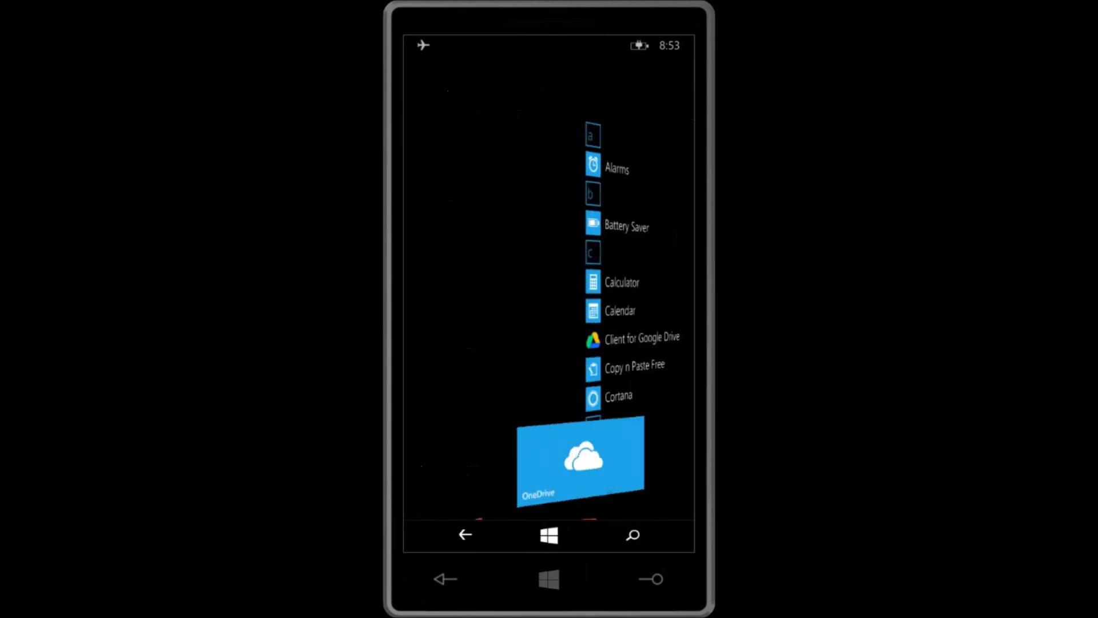